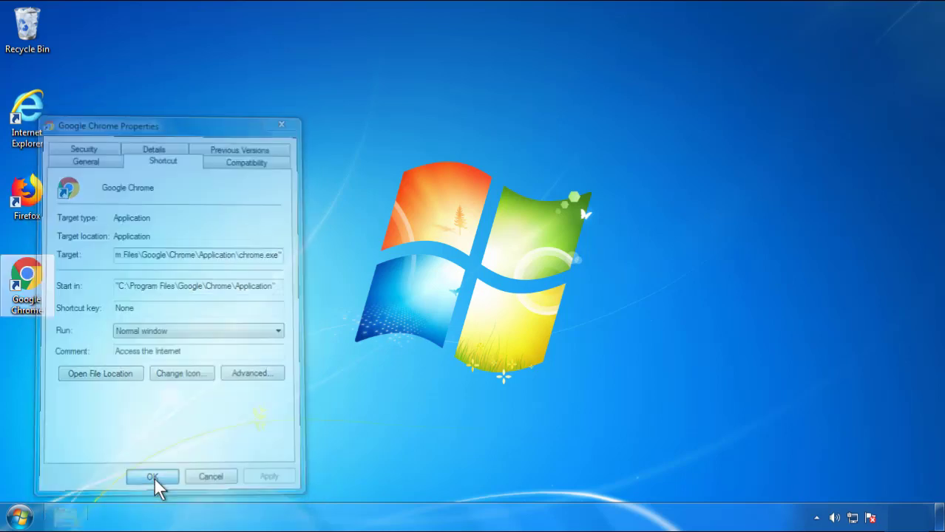
Accept the Google Chrome shortcut's properties with OK and bring up the Start menu.
click(20, 517)
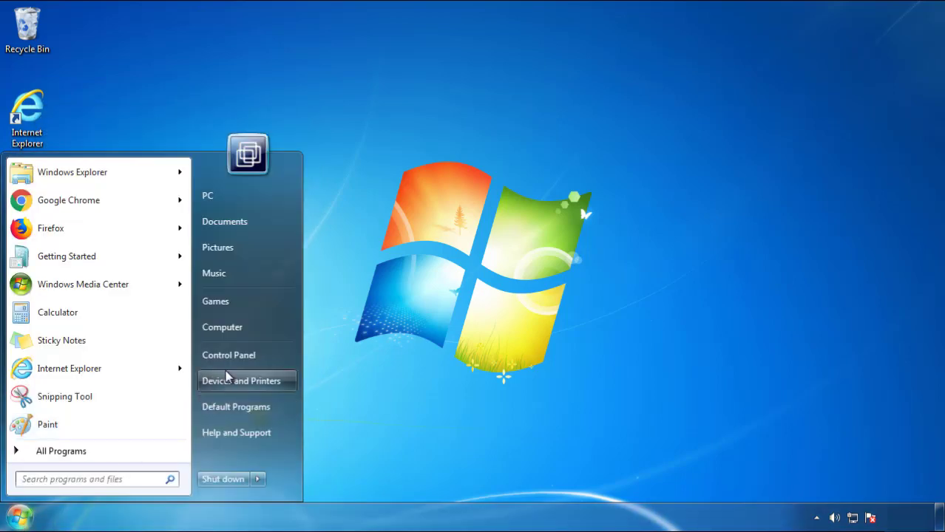
Open Control Panel's installed programs list sorted with the newest installed first.
click(236, 352)
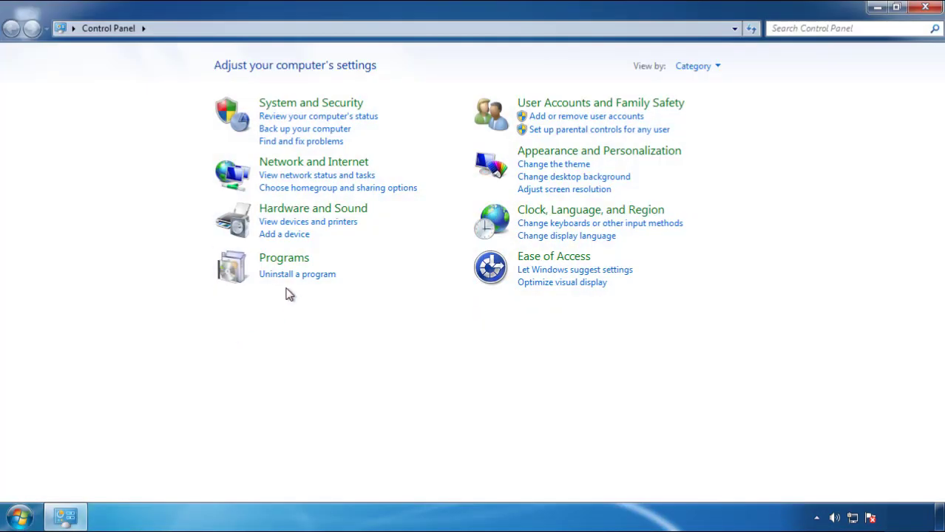
click(293, 275)
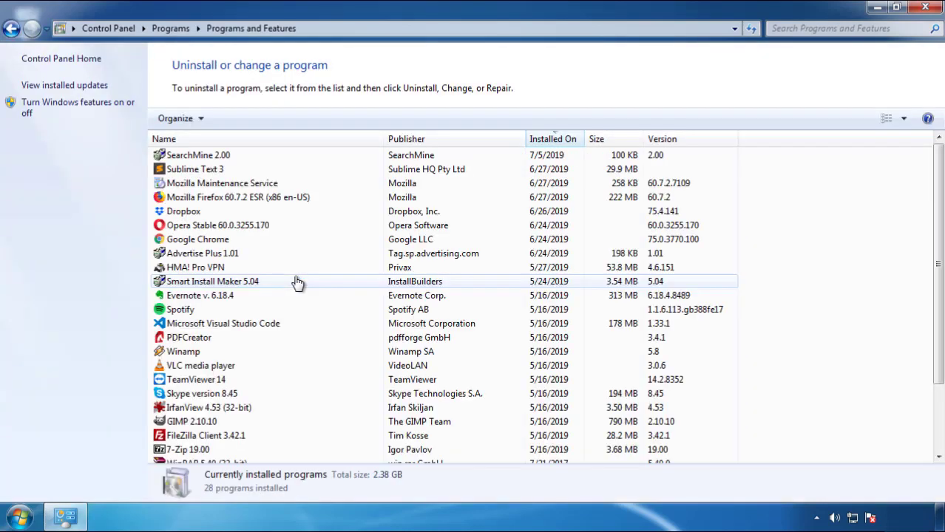
click(554, 141)
click(550, 141)
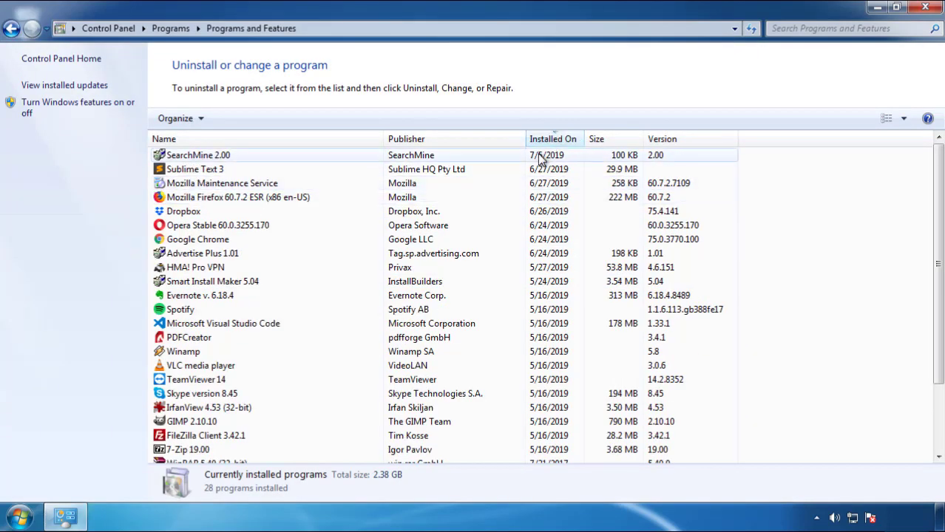
Uninstall SearchMine 2.00, finish its uninstaller, and close the programs window.
click(199, 157)
click(235, 119)
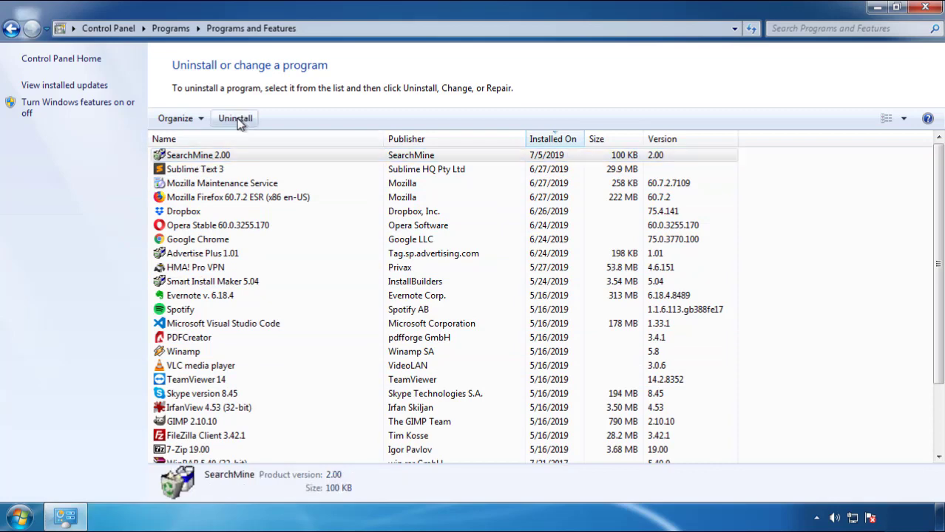
click(552, 392)
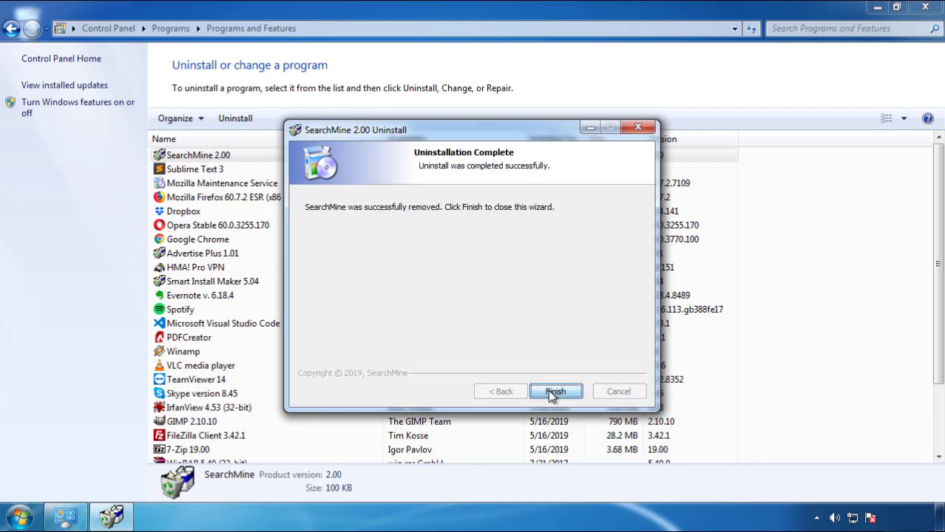
click(548, 391)
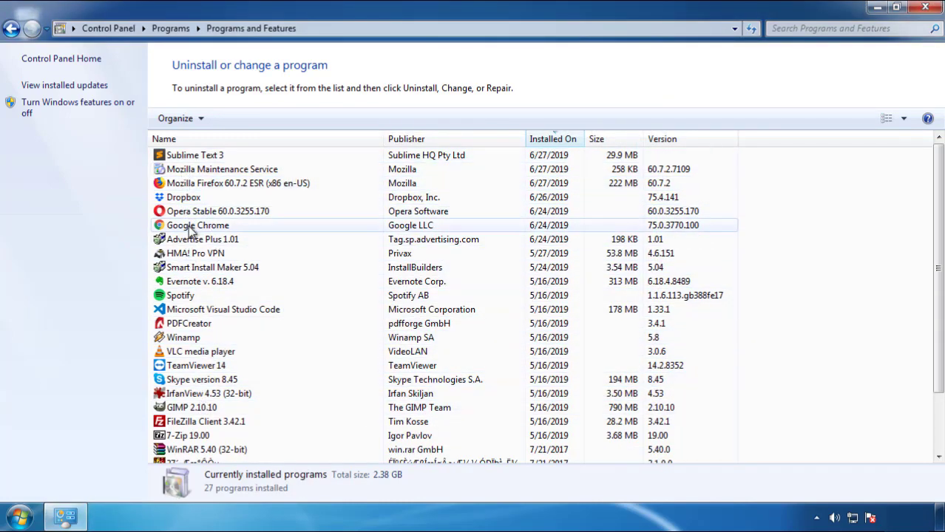
click(927, 9)
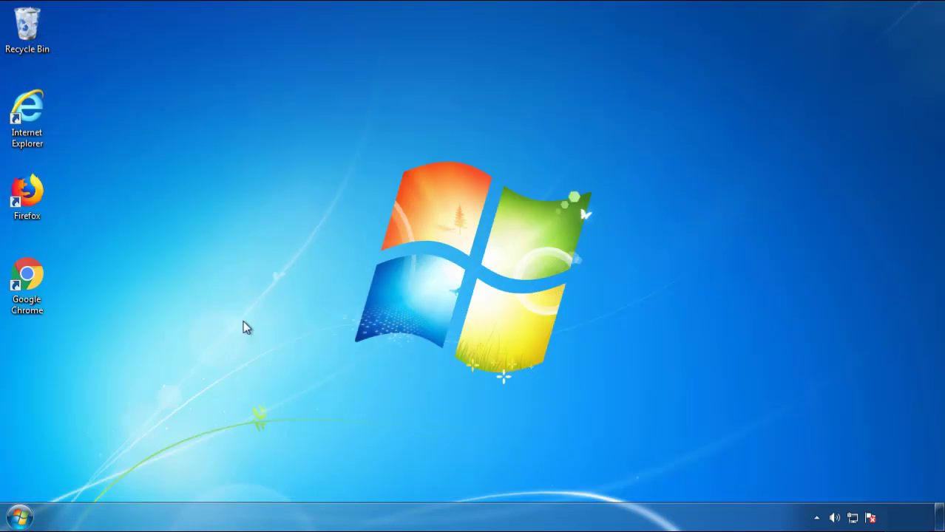
Restart Windows and choose Safe Mode from the Advanced Boot Options.
click(17, 517)
click(257, 479)
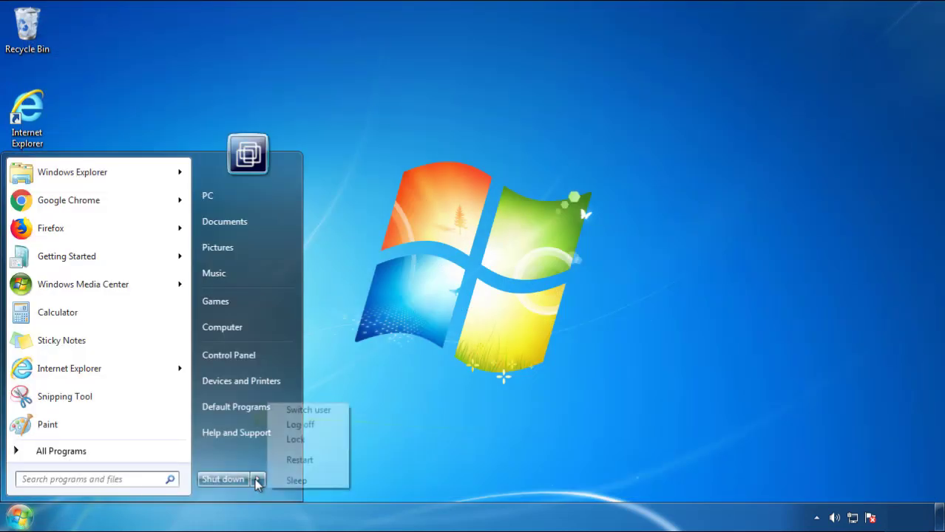
click(494, 404)
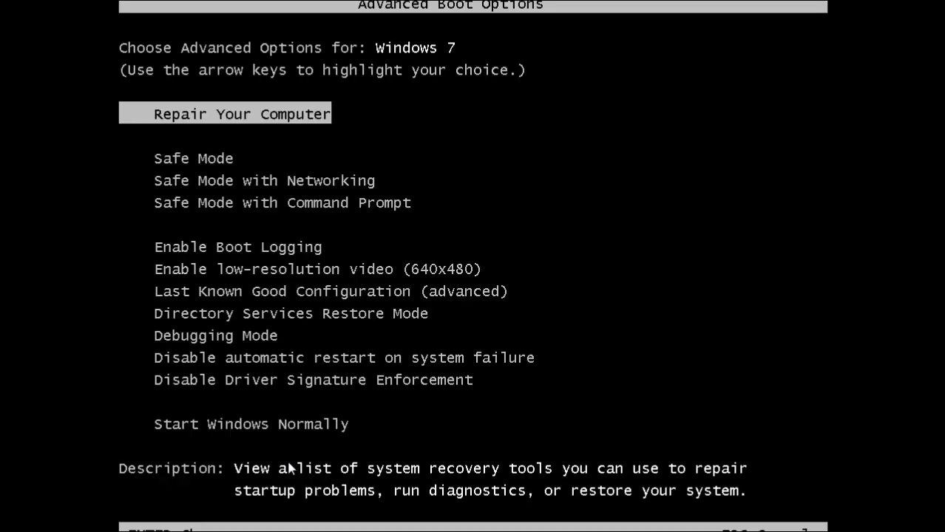
key(Down)
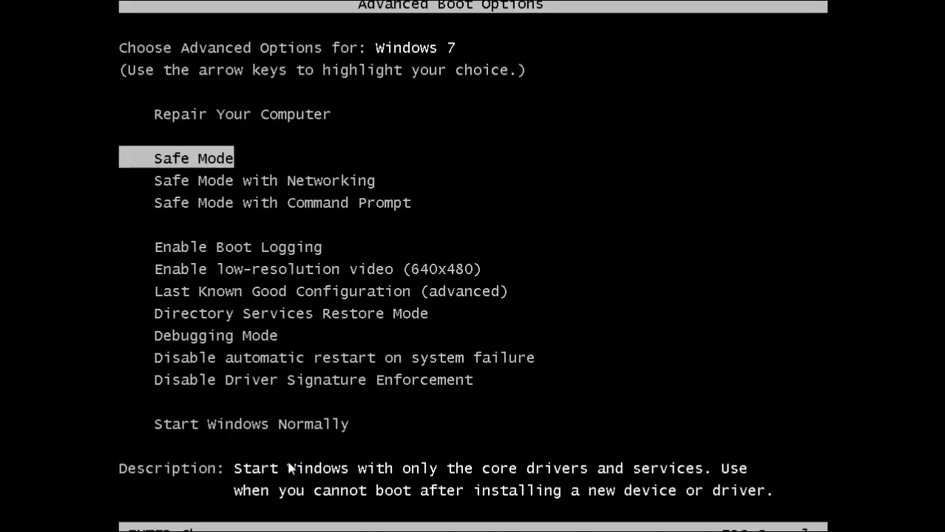
key(Return)
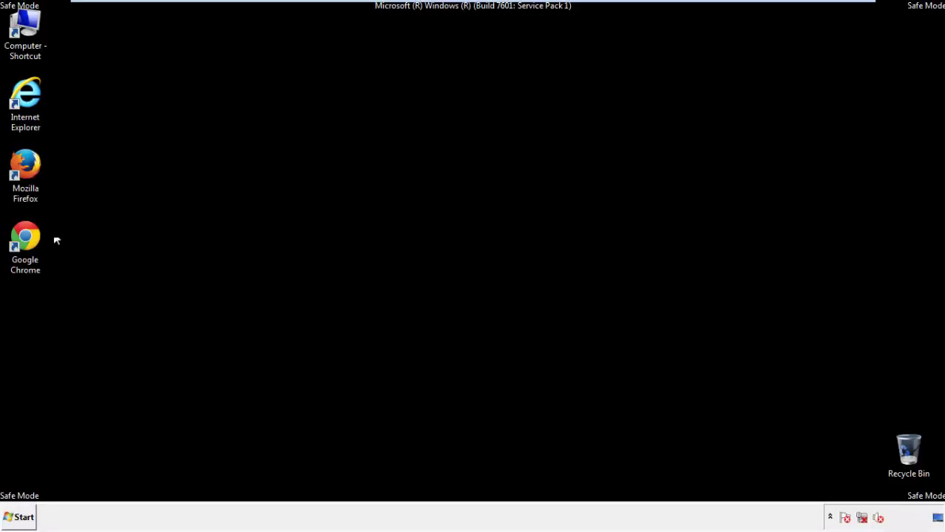
Launch Firefox, decline the default-browser prompt, and toggle the menu bar off and back on.
double_click(33, 172)
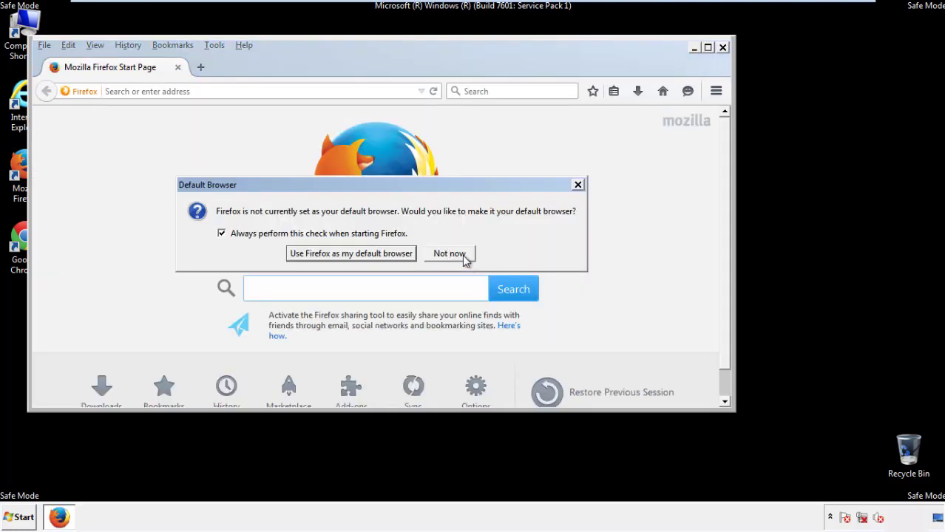
click(460, 253)
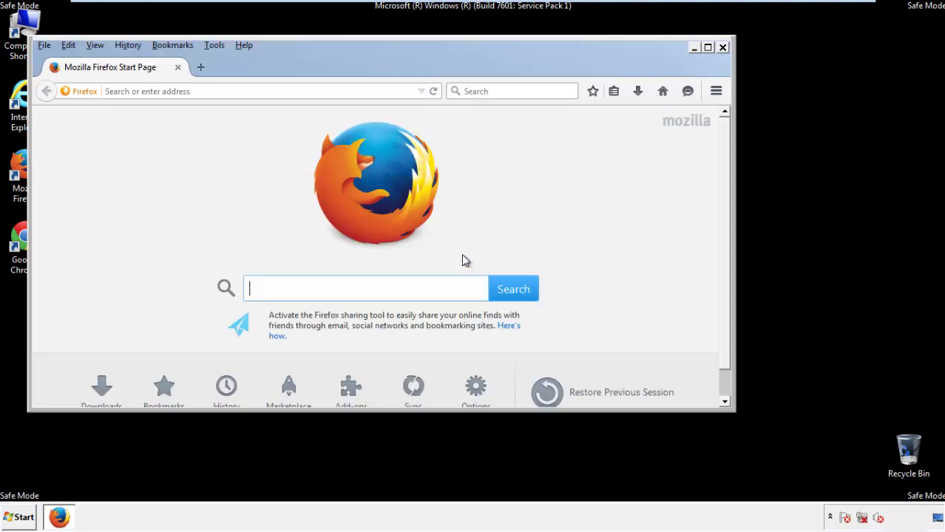
right_click(291, 65)
click(314, 111)
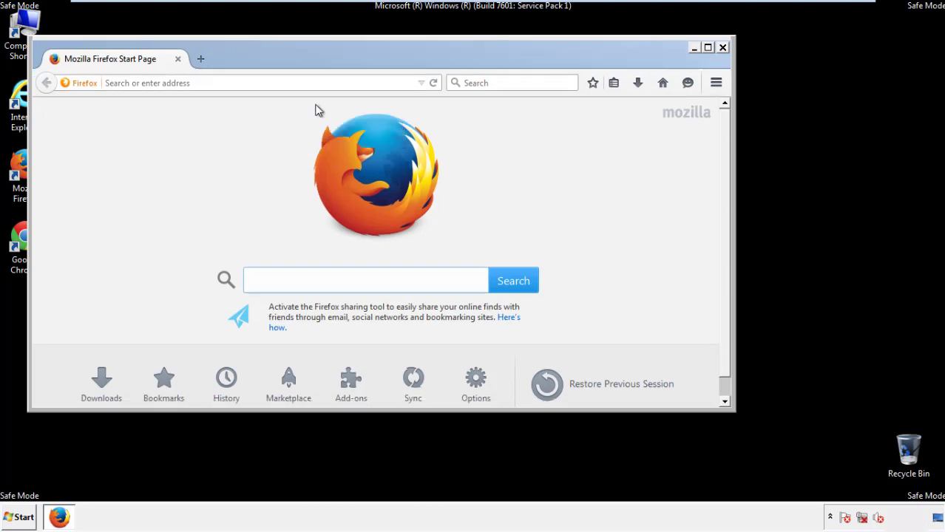
right_click(299, 62)
click(308, 114)
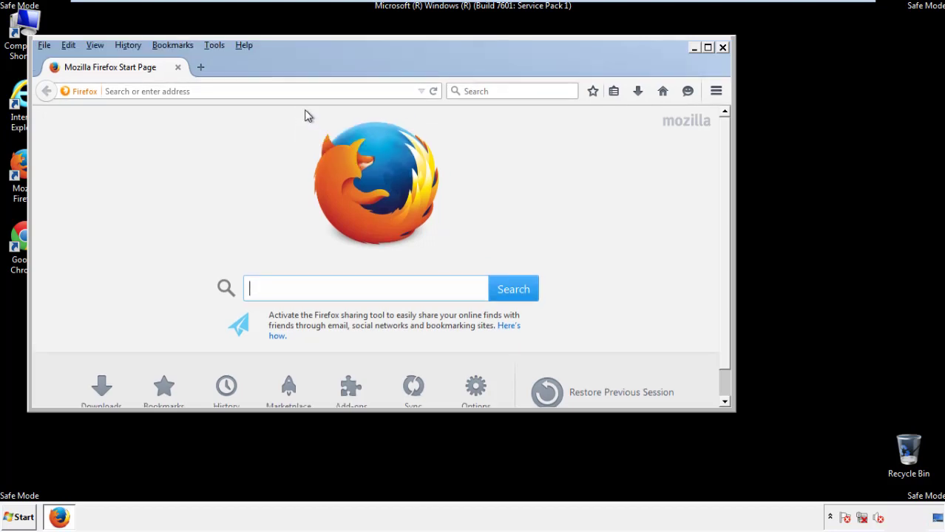
Clear all Firefox history, including offline website data and site preferences, for Everything.
click(127, 46)
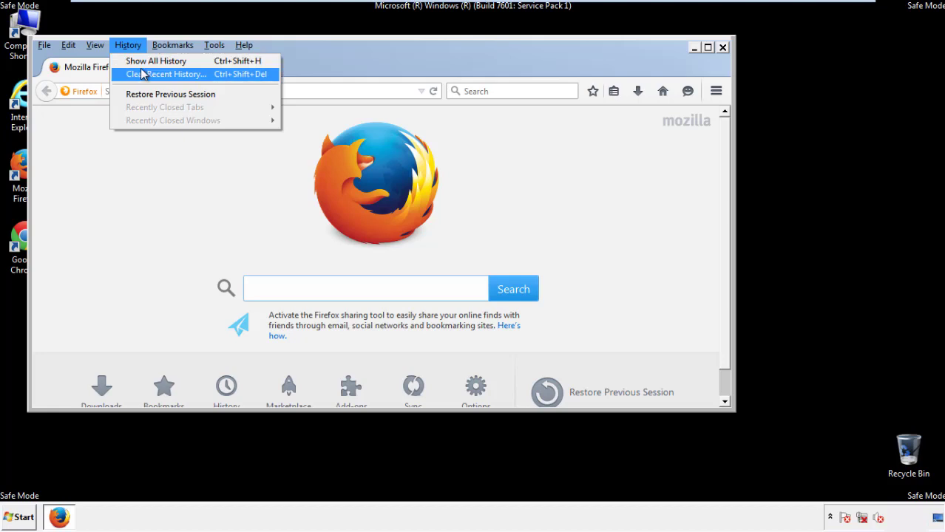
click(144, 74)
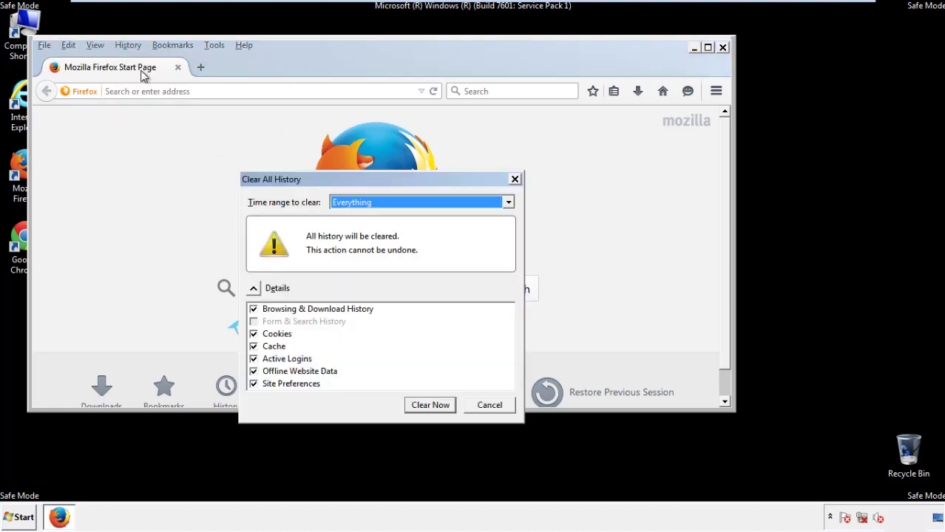
click(348, 203)
click(355, 278)
click(254, 371)
click(254, 371)
click(254, 387)
click(255, 388)
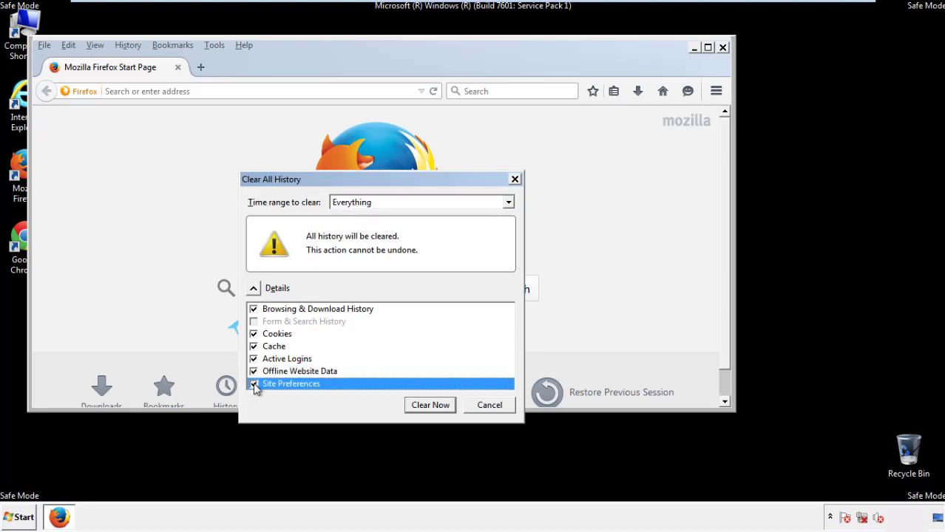
click(430, 405)
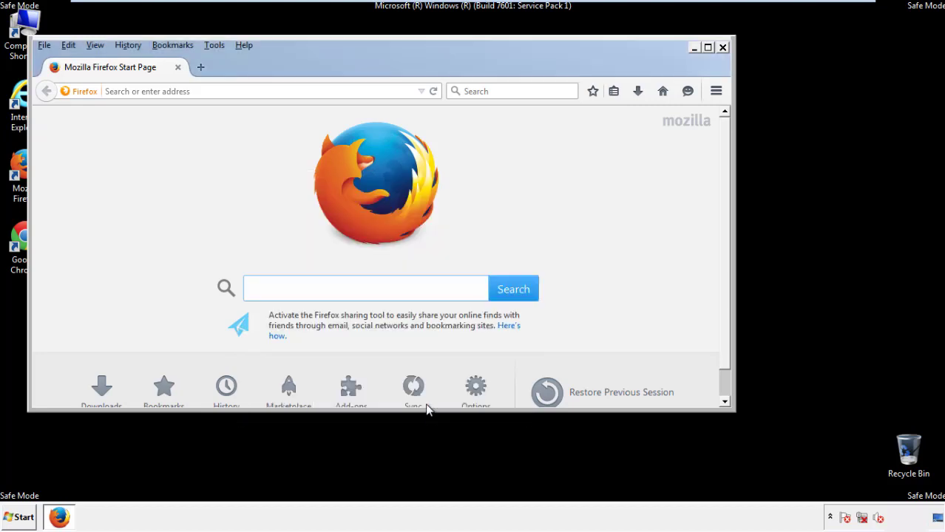
Refresh Firefox to its defaults from Troubleshooting Information, decline default browser, and close it.
click(243, 45)
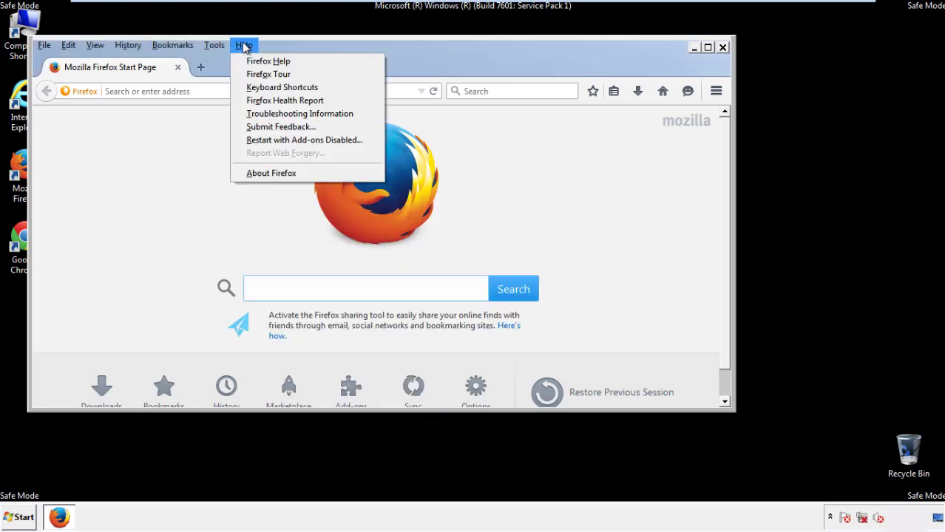
click(272, 113)
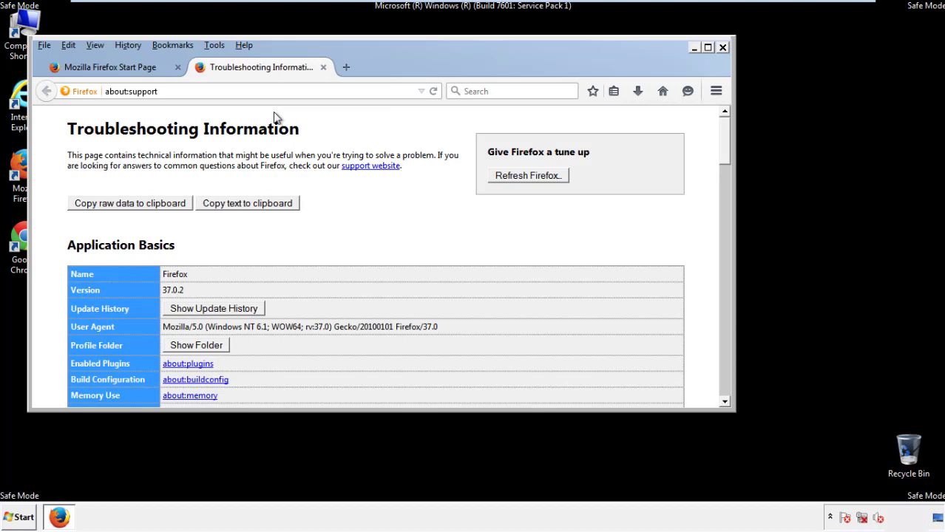
click(548, 180)
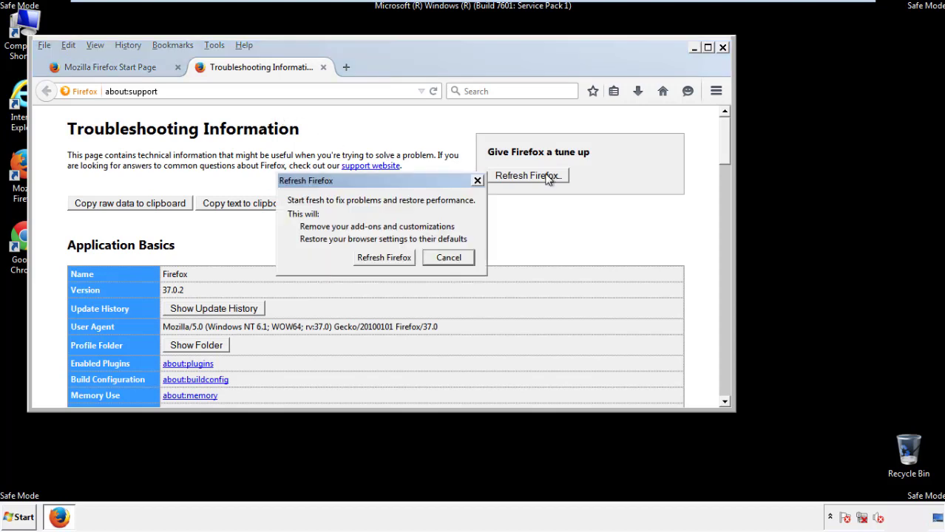
click(384, 258)
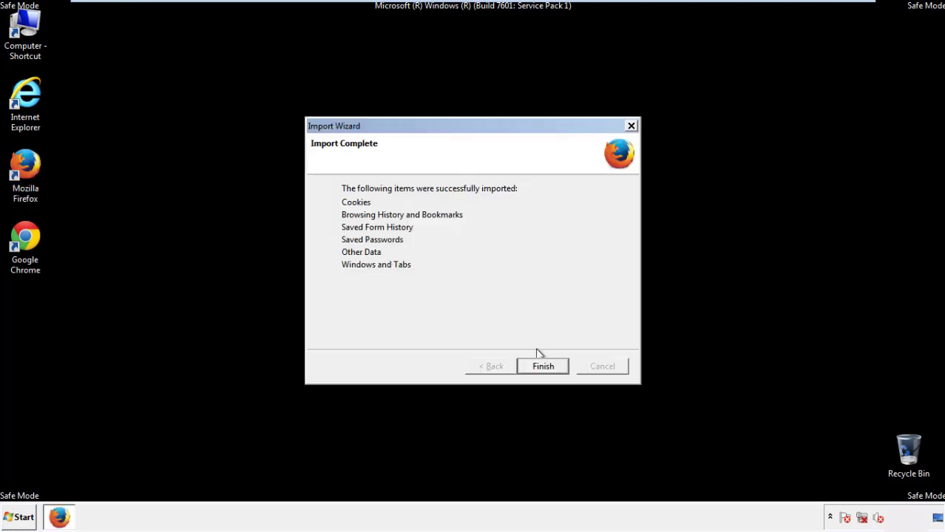
click(543, 368)
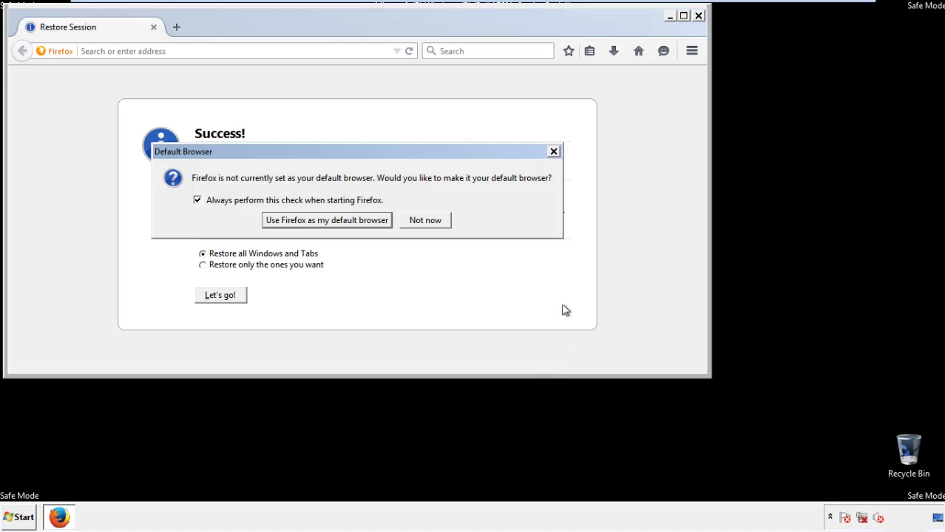
click(426, 223)
click(698, 14)
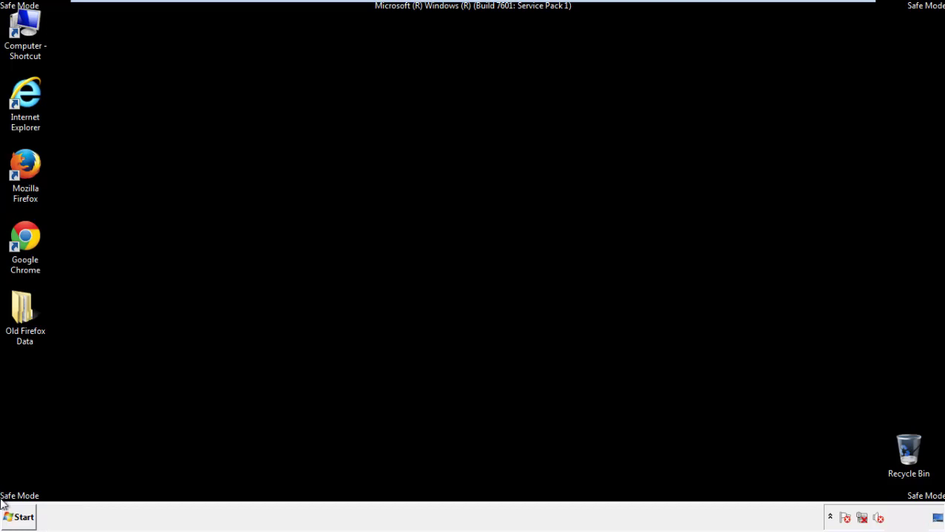
click(23, 236)
Launch Chrome, stop the default-browser prompt, and go to History through Settings.
double_click(23, 235)
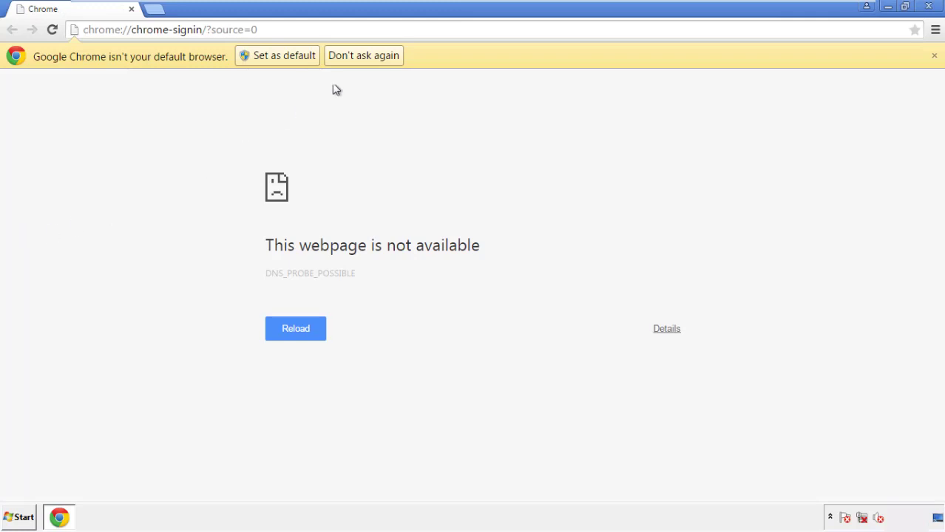
click(363, 56)
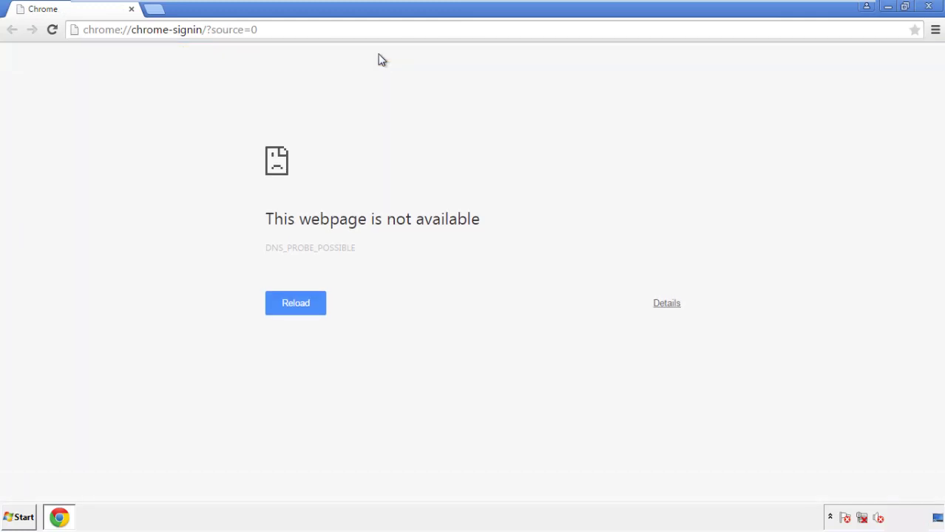
click(935, 32)
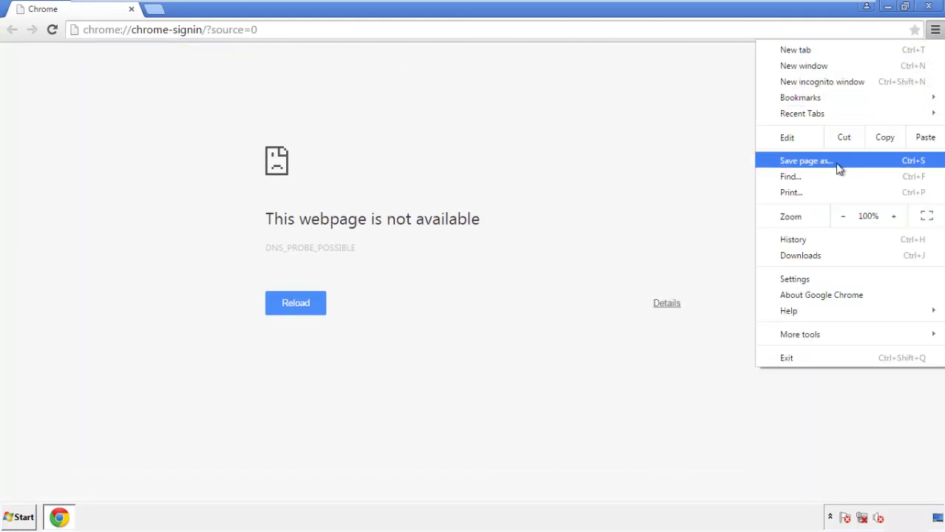
click(798, 280)
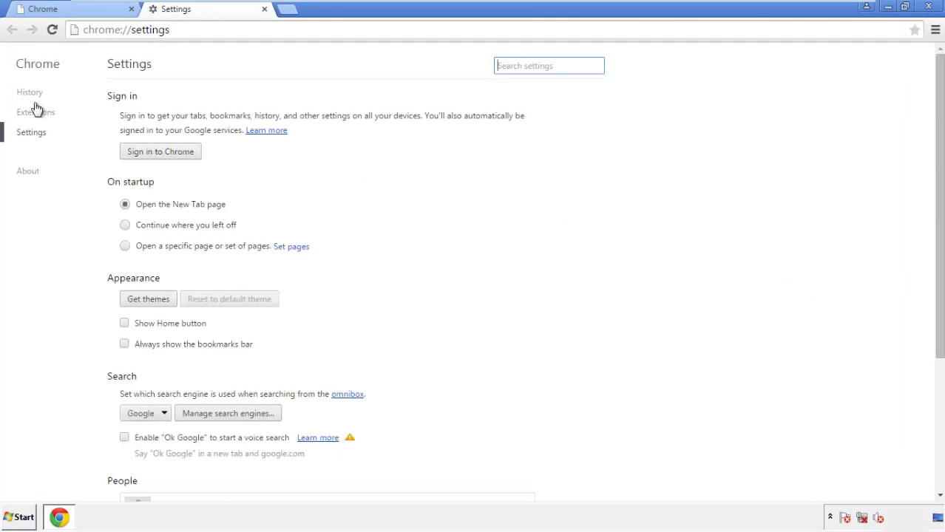
click(34, 96)
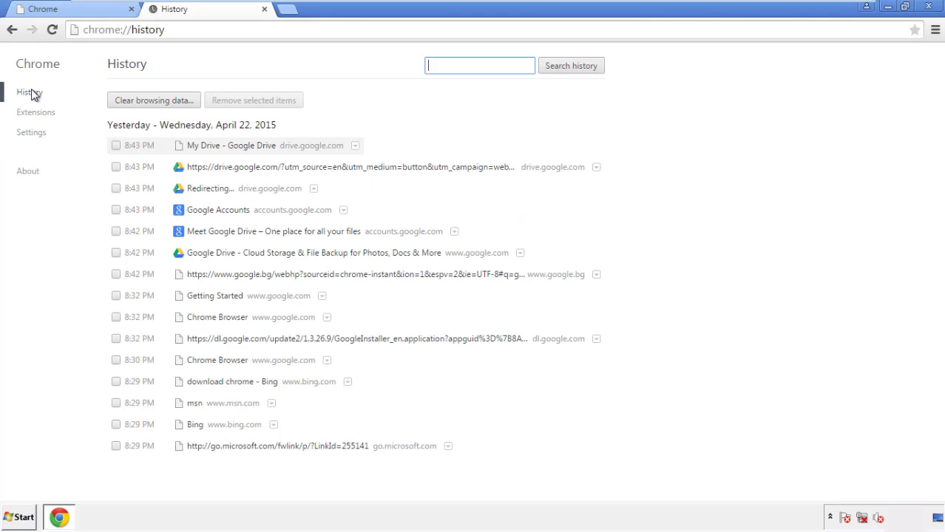
Clear Chrome browsing data from the beginning of time, also including autofill form data.
click(142, 103)
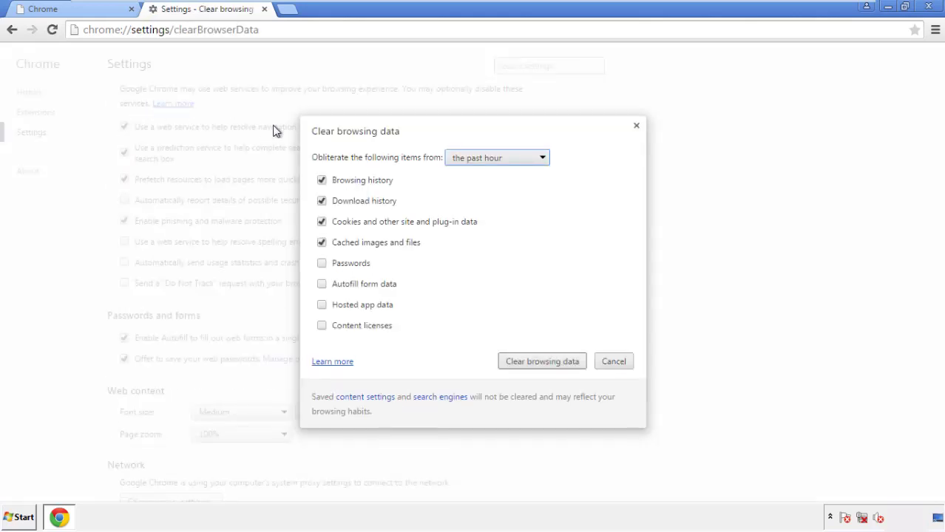
click(475, 159)
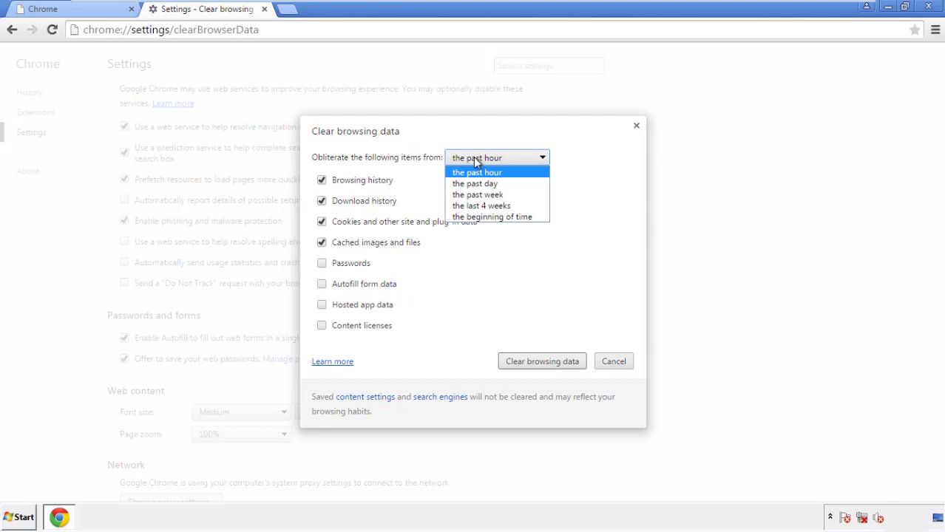
click(473, 219)
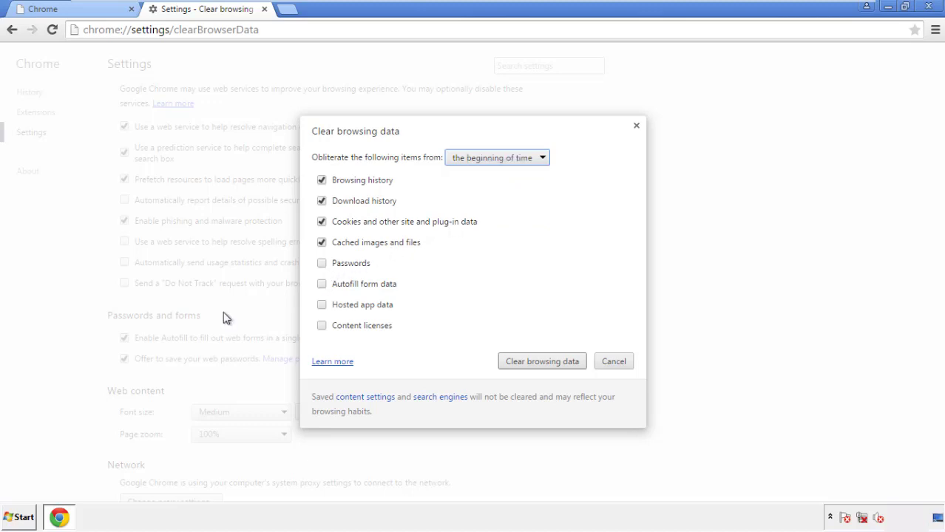
click(329, 289)
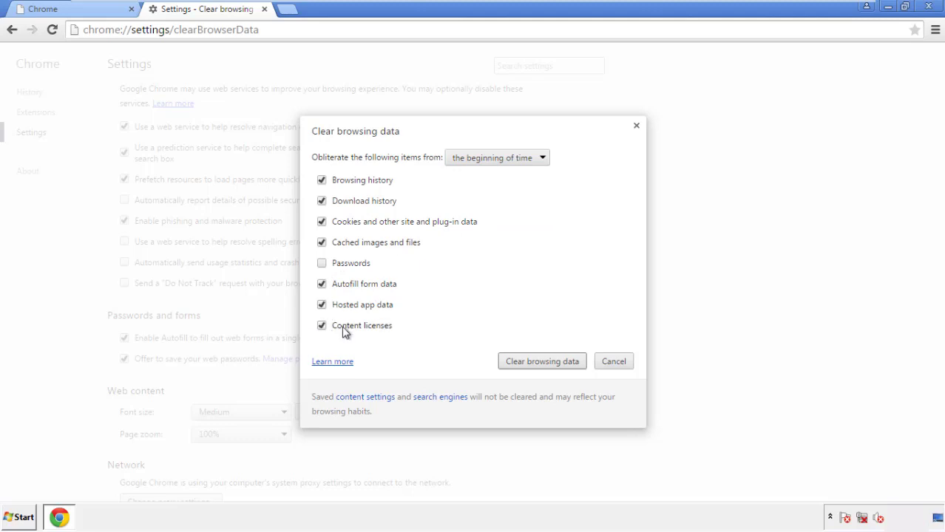
click(530, 363)
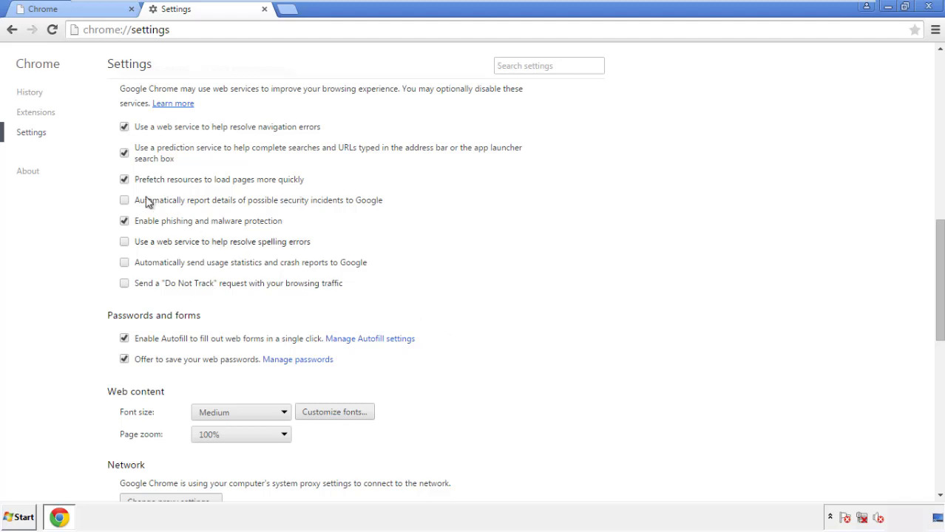
Reset Chrome's settings to their original defaults and close the browser.
drag(938, 235, 920, 412)
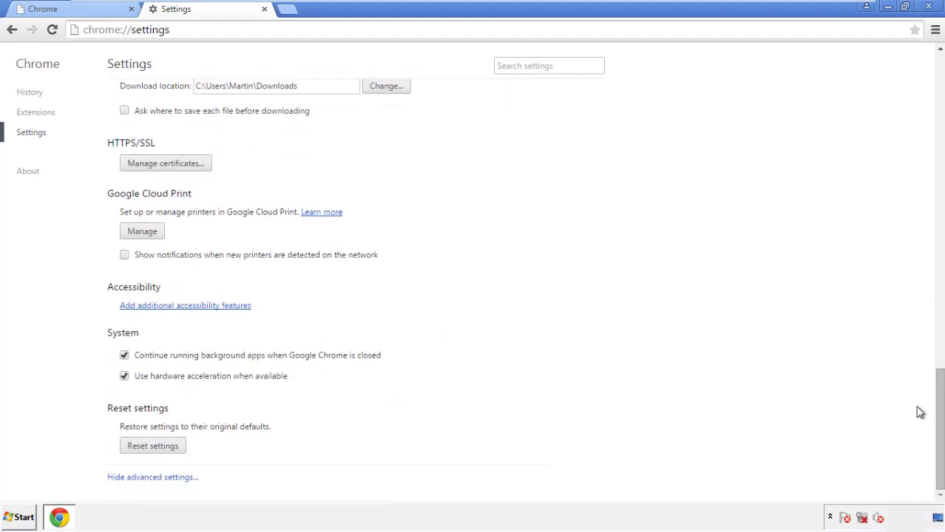
click(152, 446)
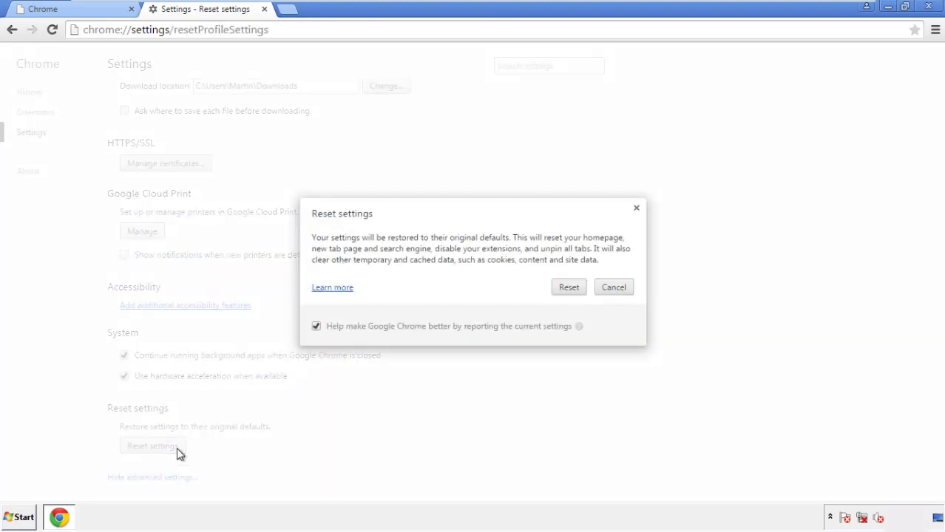
click(569, 288)
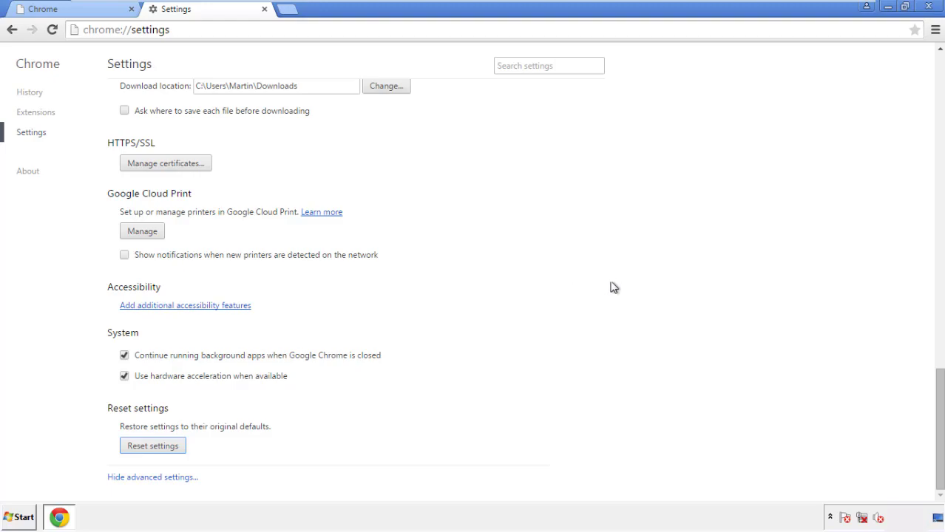
click(928, 6)
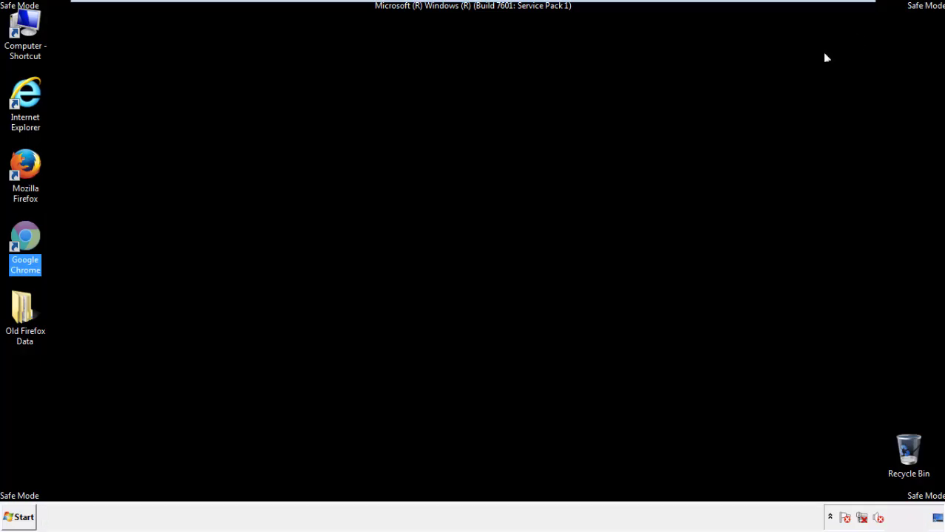
Deselect the Chrome shortcut and launch Mozilla Firefox from the desktop.
click(510, 239)
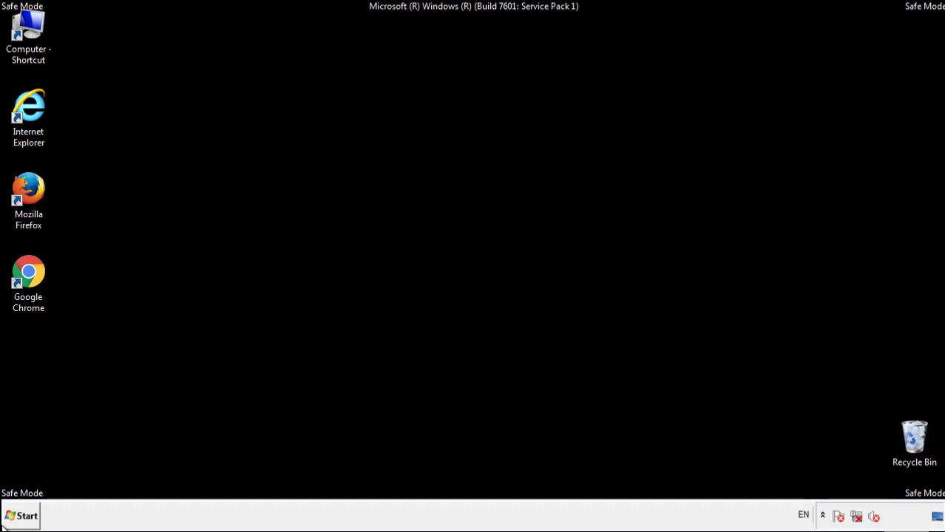
double_click(36, 183)
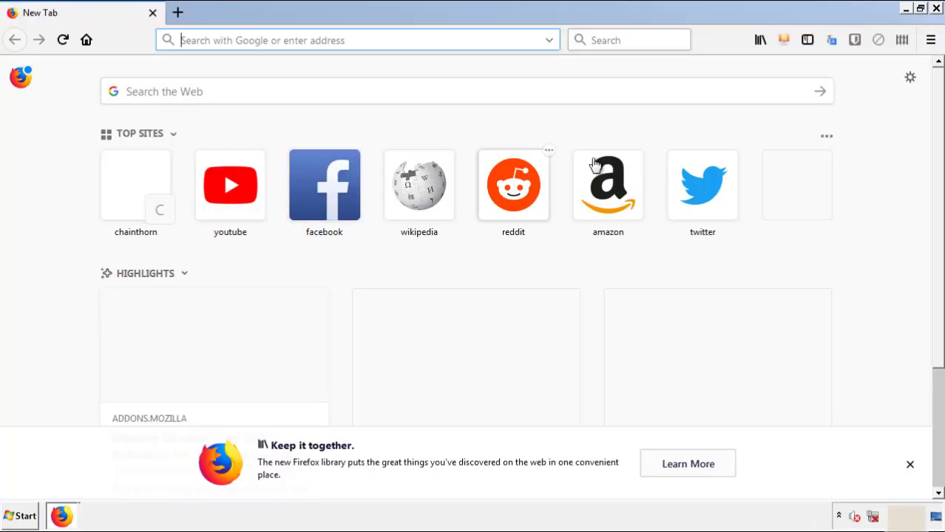
Remove the Search Mine extension in Firefox's Add-ons Manager and close Firefox.
click(930, 40)
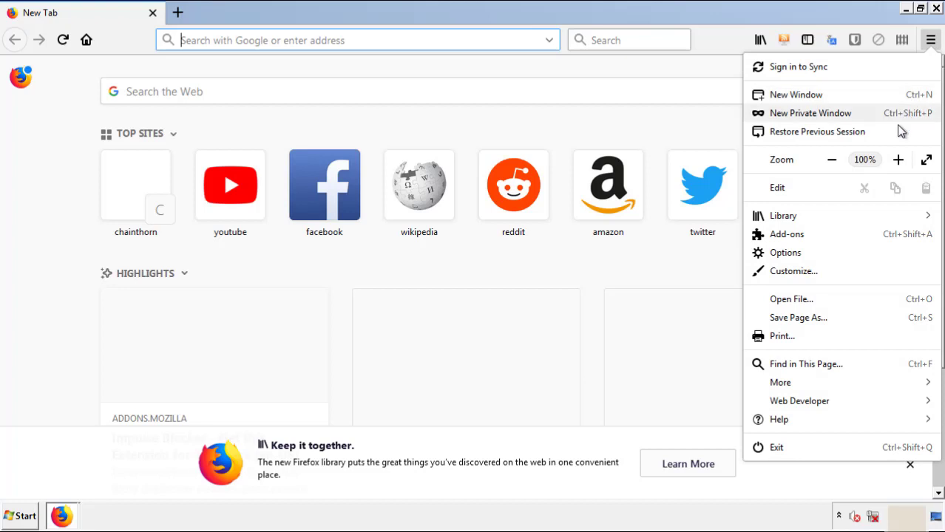
click(872, 238)
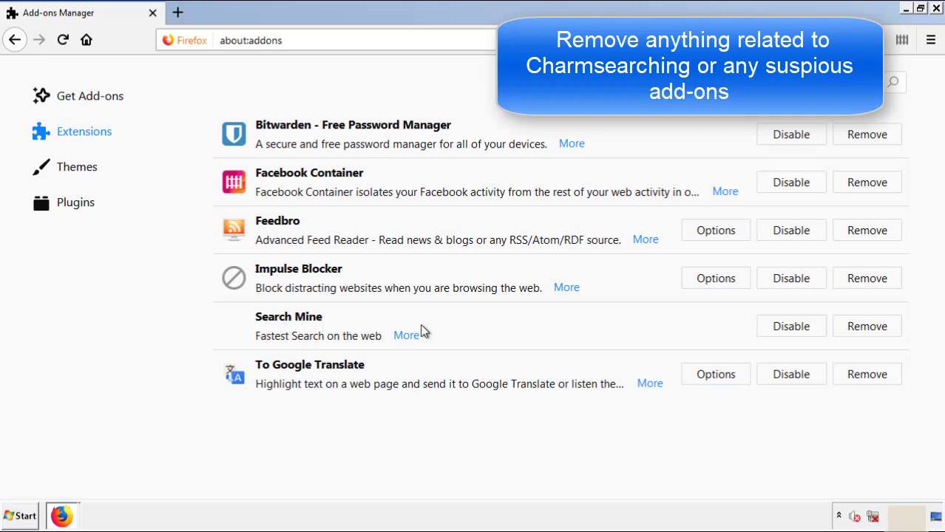
click(852, 331)
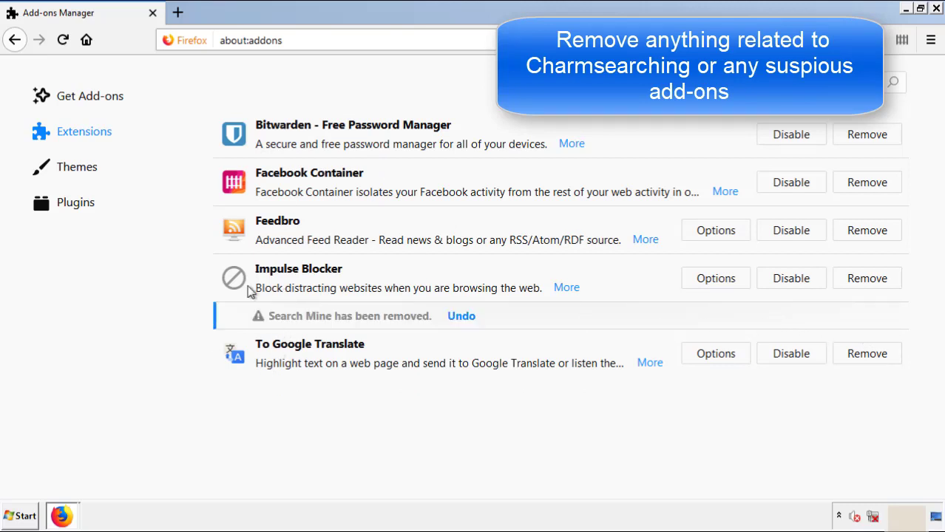
click(936, 9)
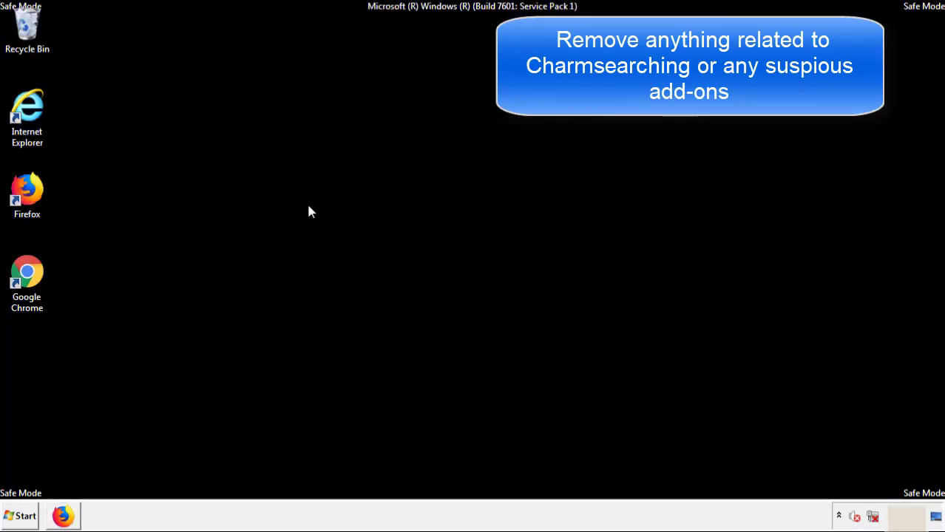
Remove the Search Mine extension from Google Chrome's Extensions page.
double_click(26, 288)
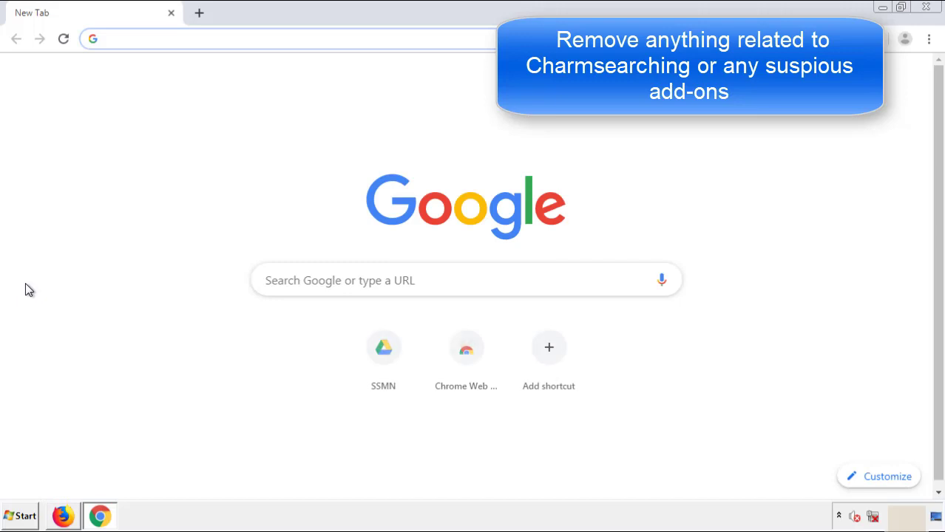
click(929, 39)
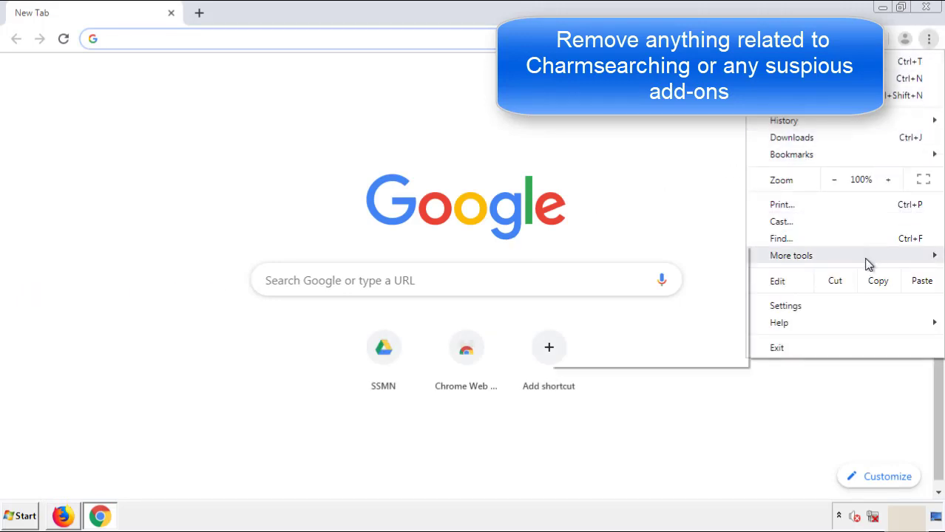
mouse_move(846, 261)
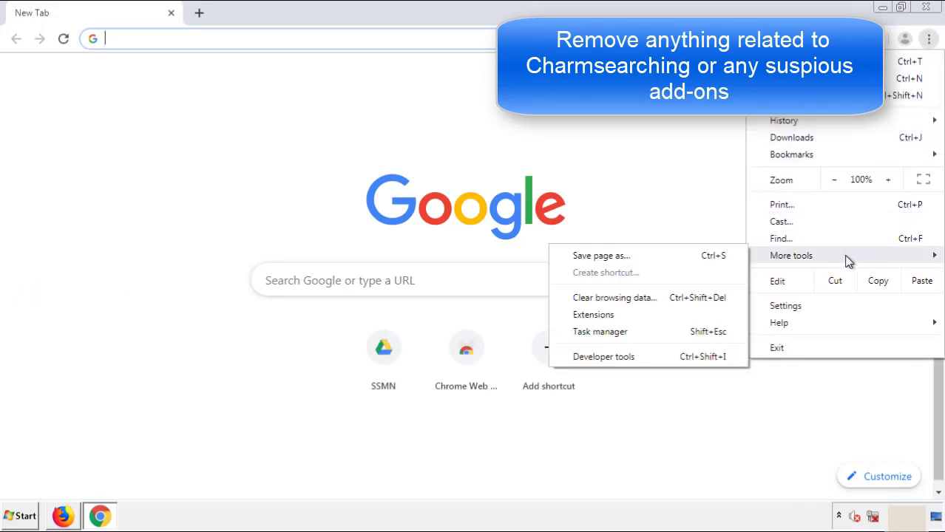
click(600, 315)
scroll(268, 247, down, 10)
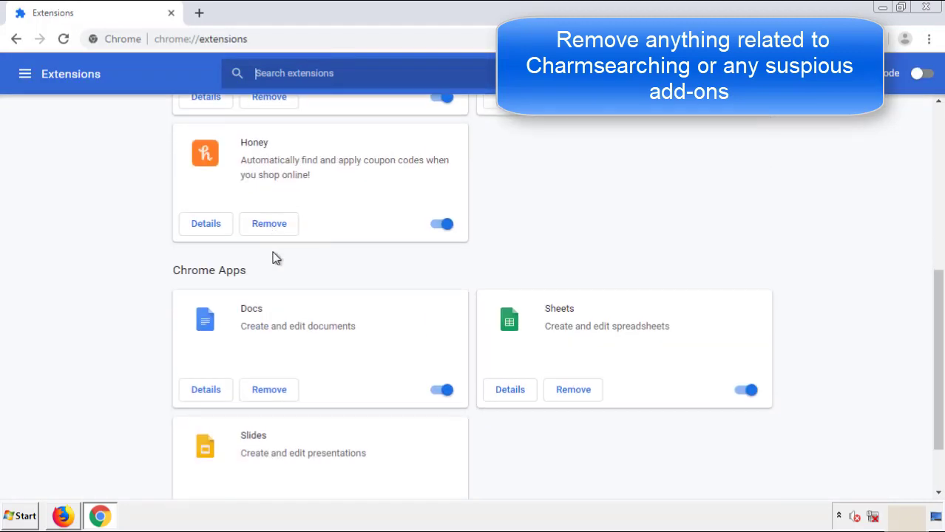
scroll(358, 269, up, 10)
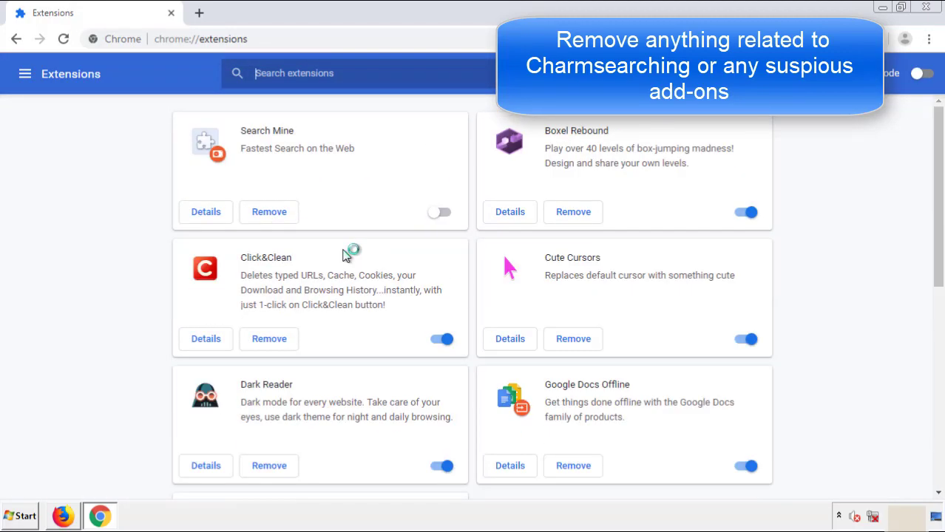
click(268, 213)
click(529, 121)
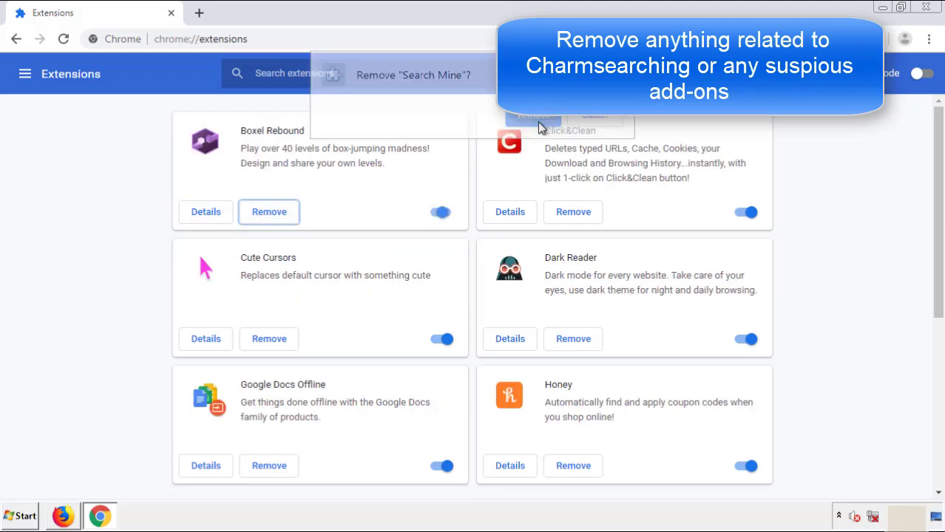
Close Chrome and restart Windows from the Start menu.
click(934, 14)
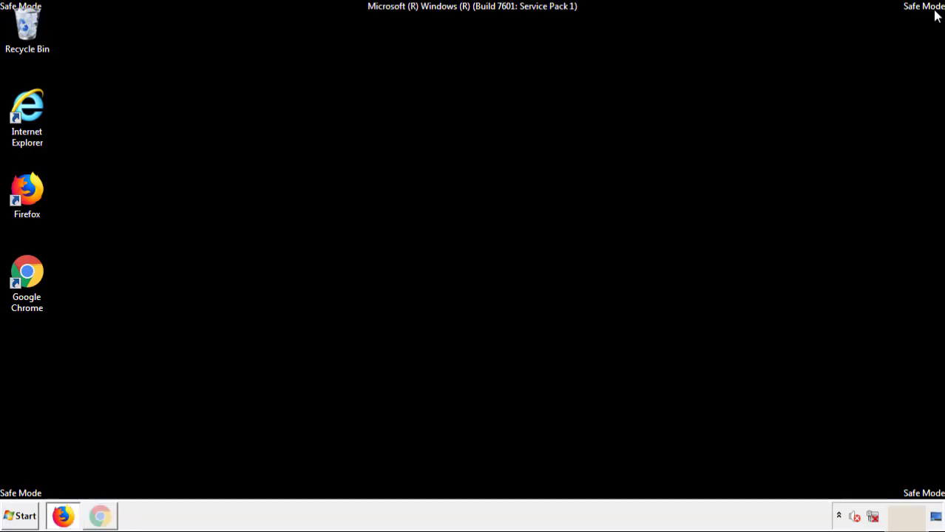
click(26, 518)
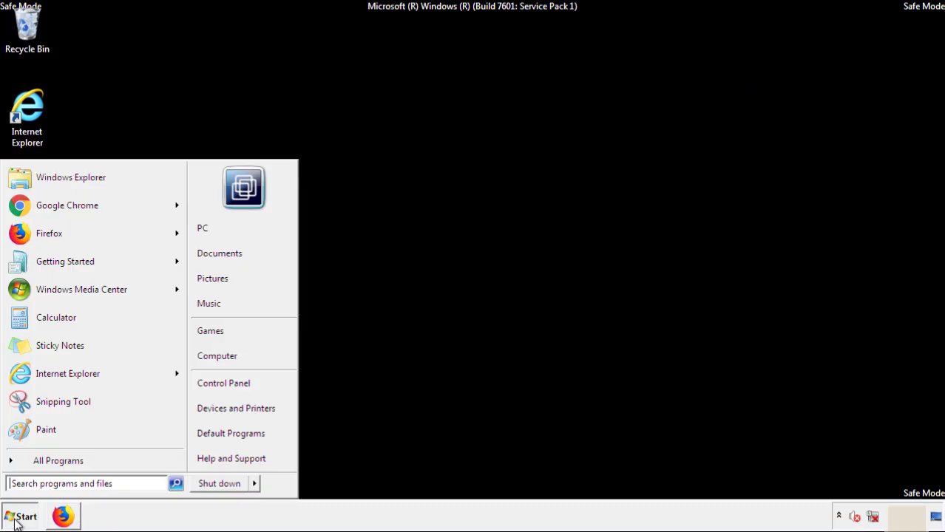
click(256, 484)
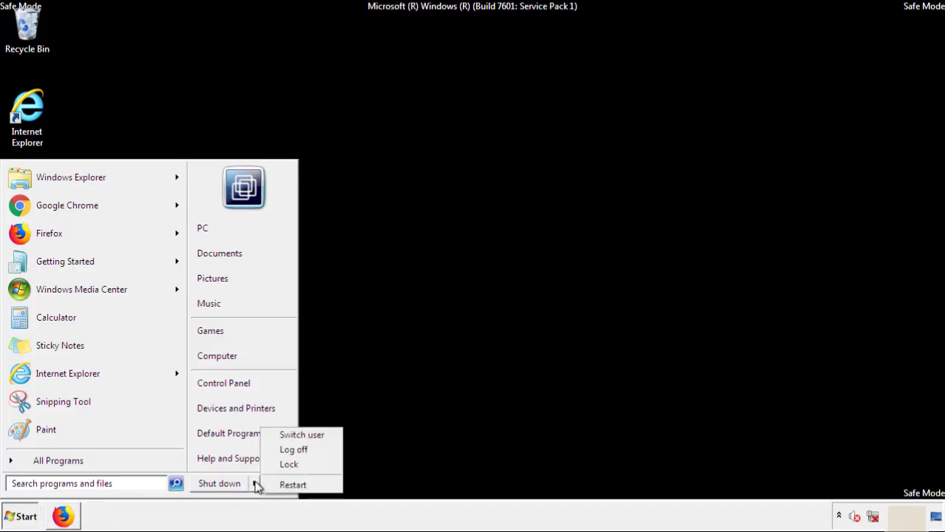
click(295, 485)
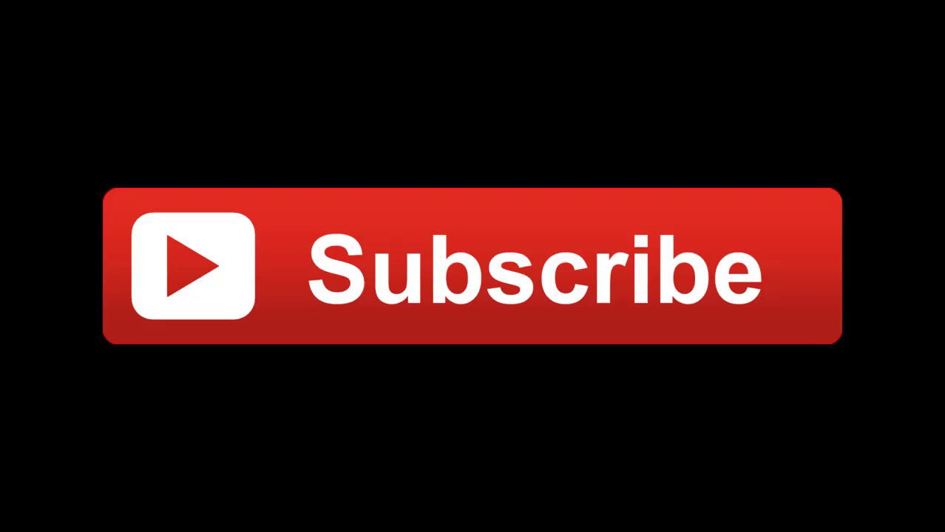